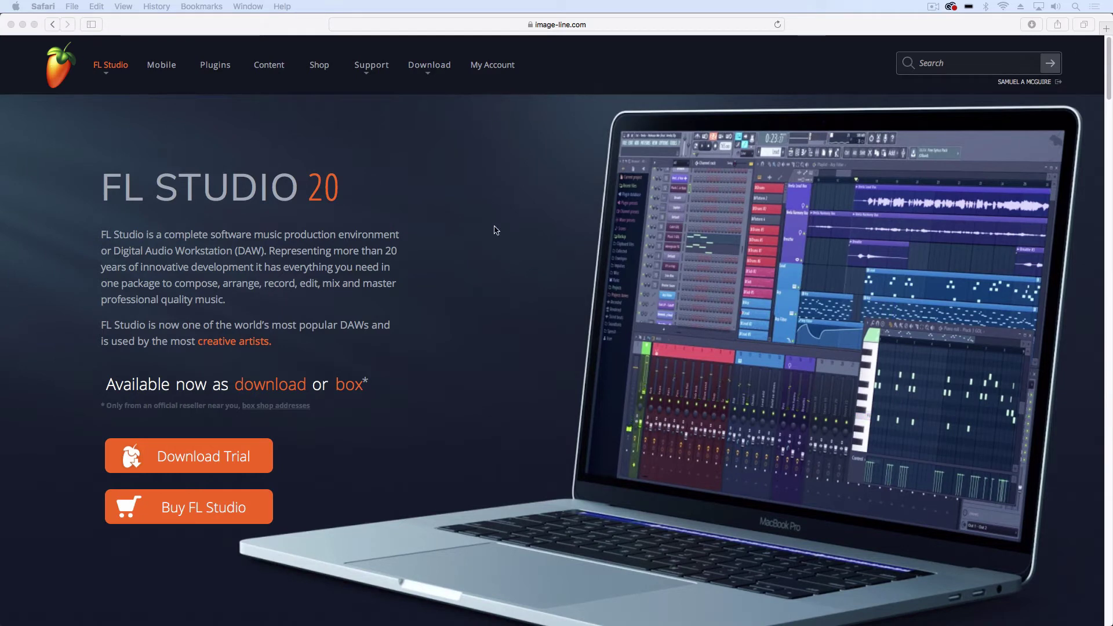
- Switch from the browser back to FL Studio with Sytrus's settings and the mixer showing
{"action": "key", "text": "super+Tab"}
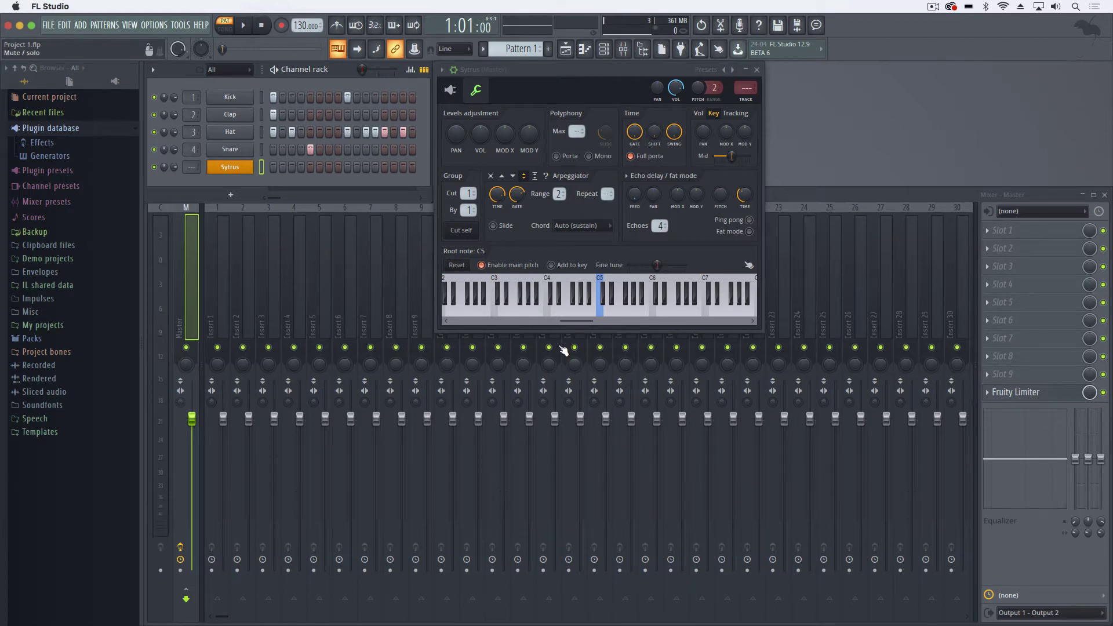
- Switch the Sytrus window from its settings page to the main synthesis page
{"action": "left_click", "coordinate": [450, 89]}
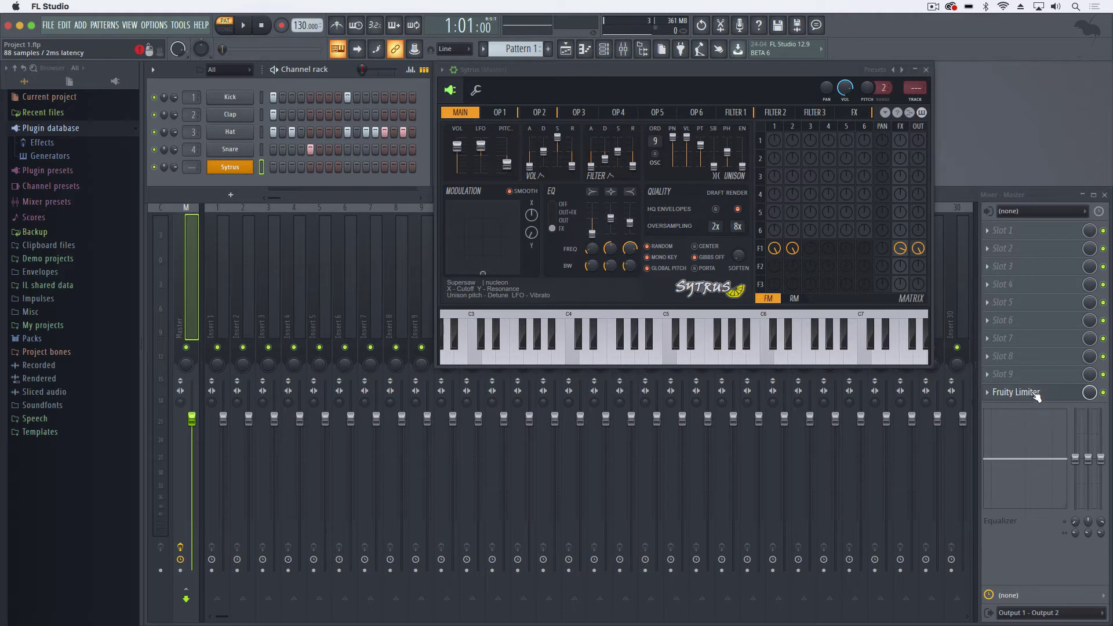
{"action": "left_click_drag", "start_coordinate": [1036, 396], "coordinate": [1031, 239]}
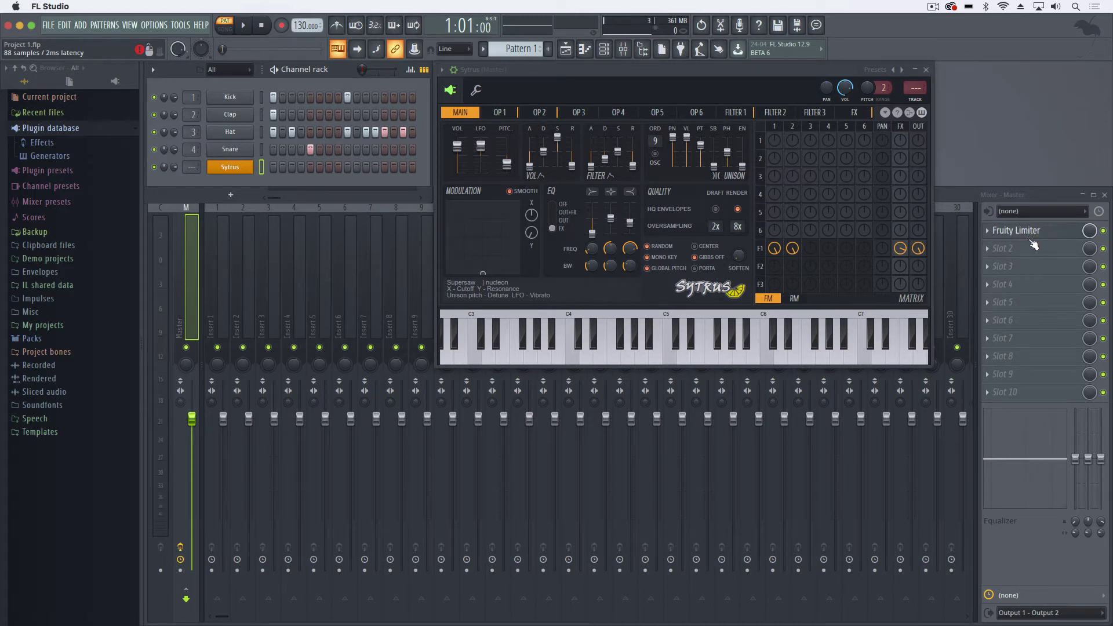
{"action": "left_click_drag", "start_coordinate": [1034, 245], "coordinate": [1035, 378]}
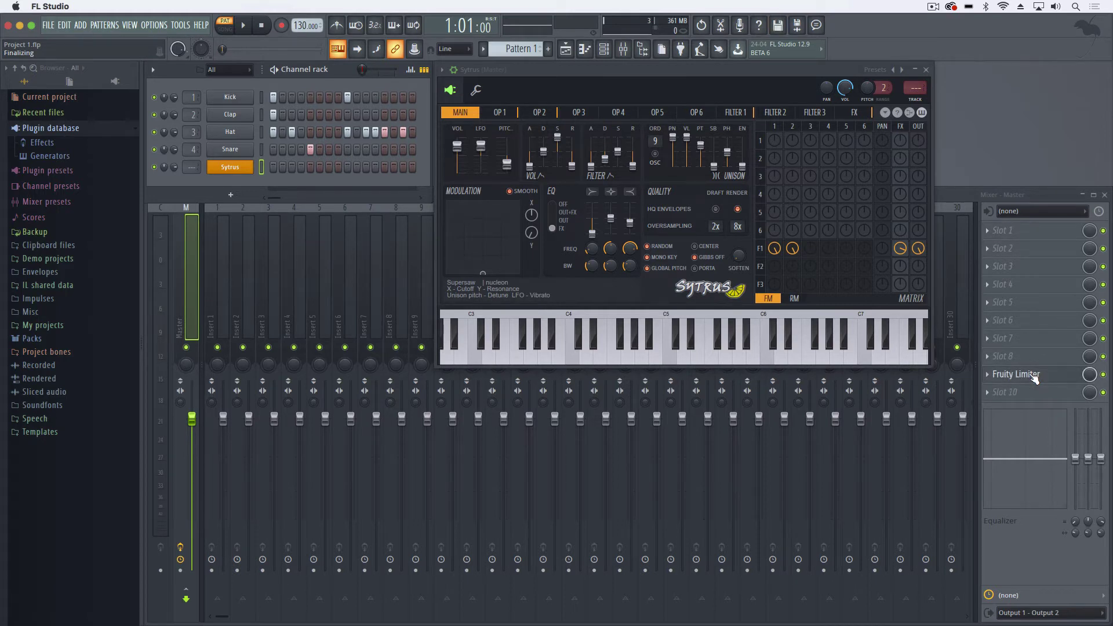
{"action": "left_click_drag", "start_coordinate": [1035, 378], "coordinate": [1024, 393]}
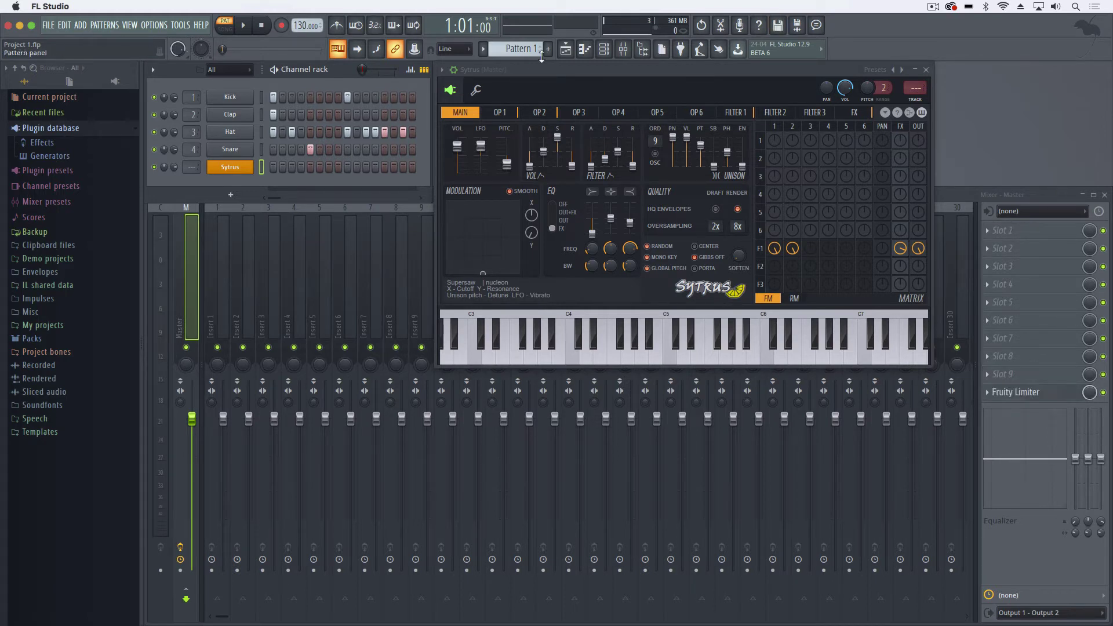
- Load Fruity Parametric EQ 2 into master slot 3, moving its window over the mixer and enlarging it
{"action": "left_click", "coordinate": [682, 50]}
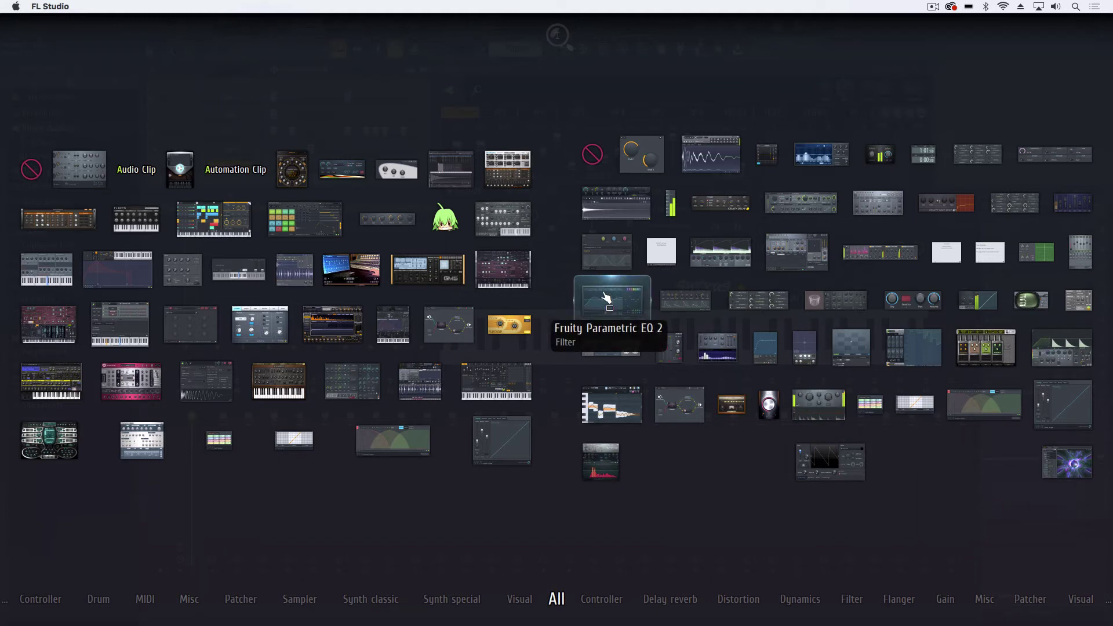
{"action": "mouse_move", "coordinate": [607, 299]}
{"action": "left_mouse_down"}
{"action": "mouse_move", "coordinate": [858, 348]}
{"action": "mouse_move", "coordinate": [1032, 264]}
{"action": "left_mouse_up"}
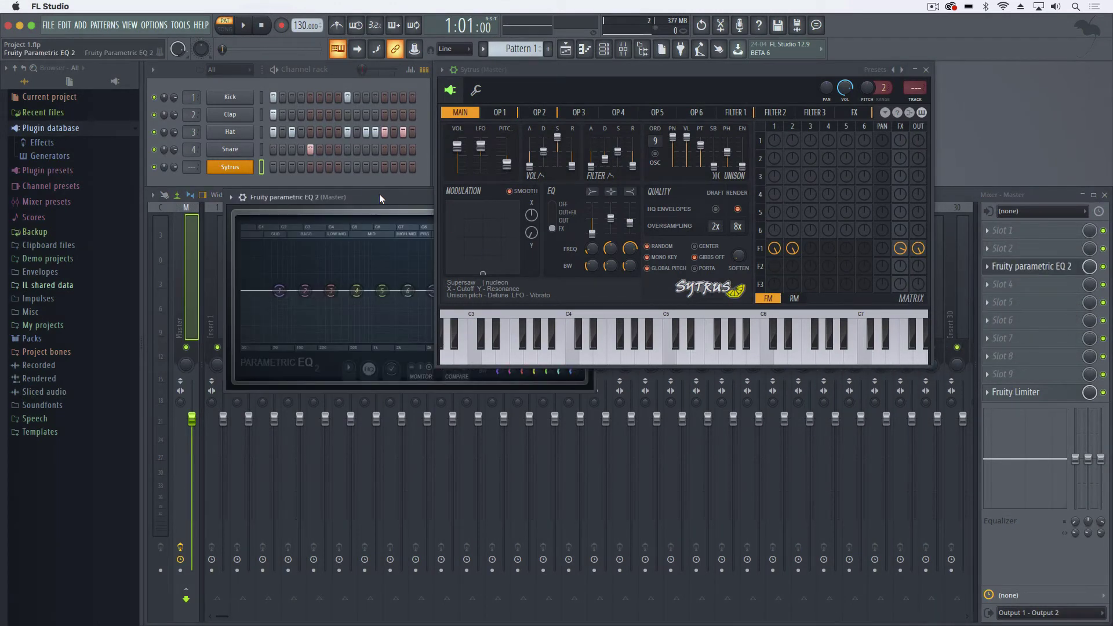
{"action": "left_click_drag", "start_coordinate": [368, 196], "coordinate": [288, 358]}
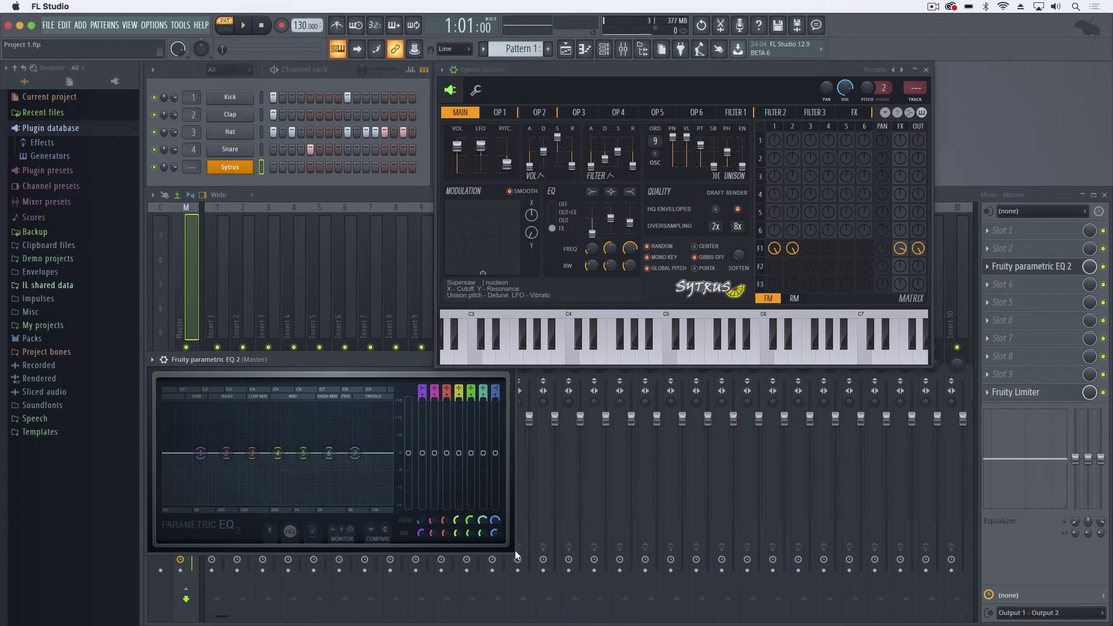
{"action": "mouse_move", "coordinate": [516, 554]}
{"action": "left_mouse_down"}
{"action": "mouse_move", "coordinate": [618, 571]}
{"action": "mouse_move", "coordinate": [851, 571]}
{"action": "left_mouse_up"}
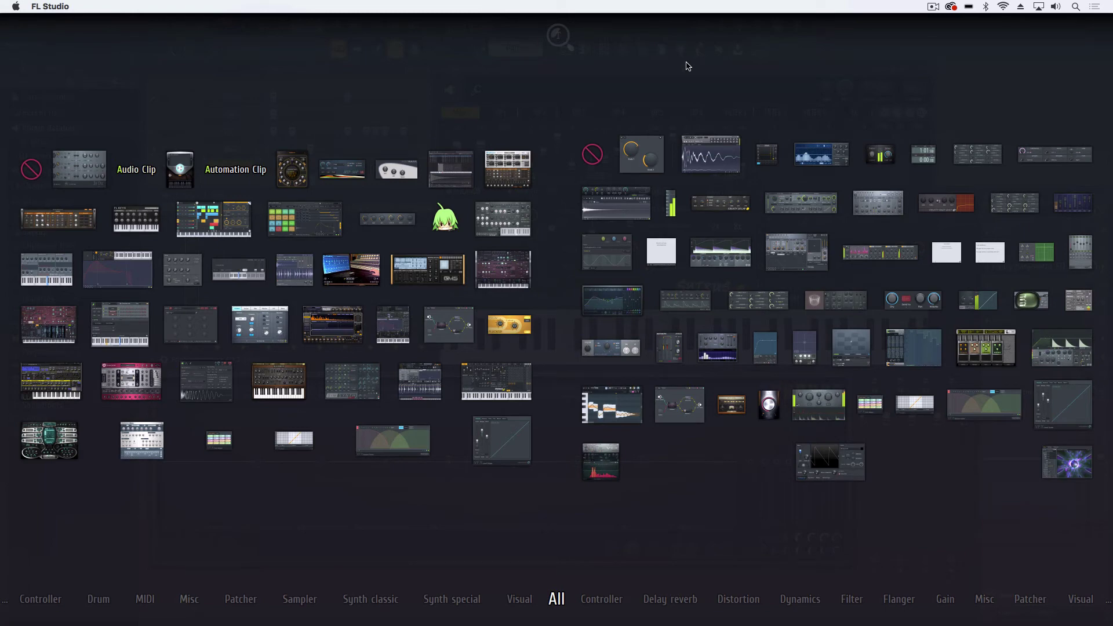
- Drop Pitcher into master effect slot 5 and arrange windows, with Pitcher at the lower right
{"action": "left_click", "coordinate": [733, 412]}
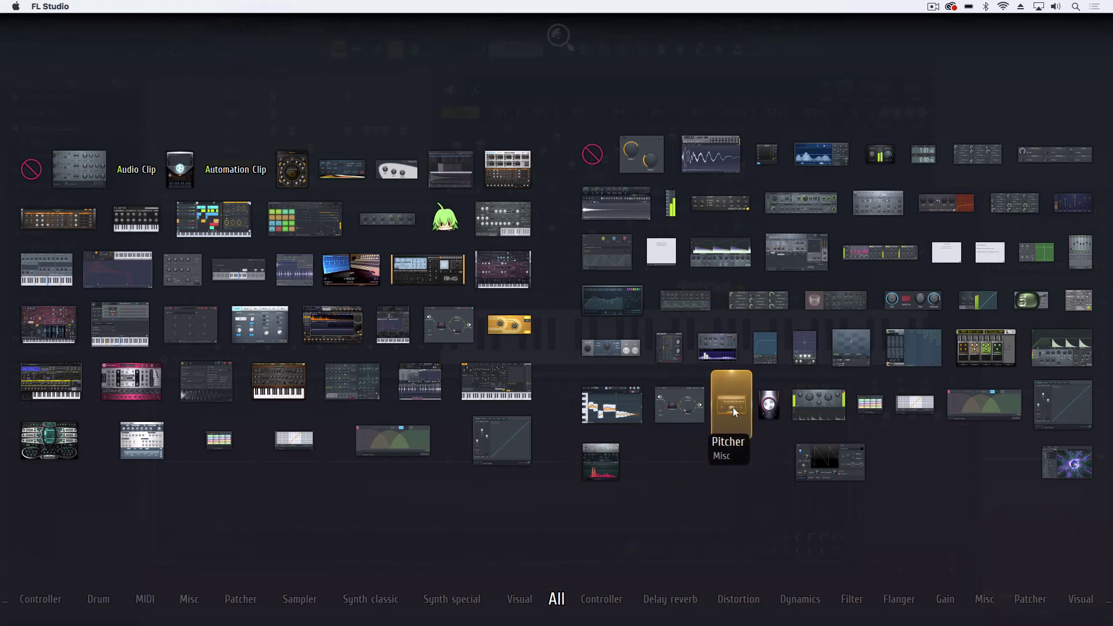
{"action": "left_click_drag", "start_coordinate": [733, 407], "coordinate": [1010, 298]}
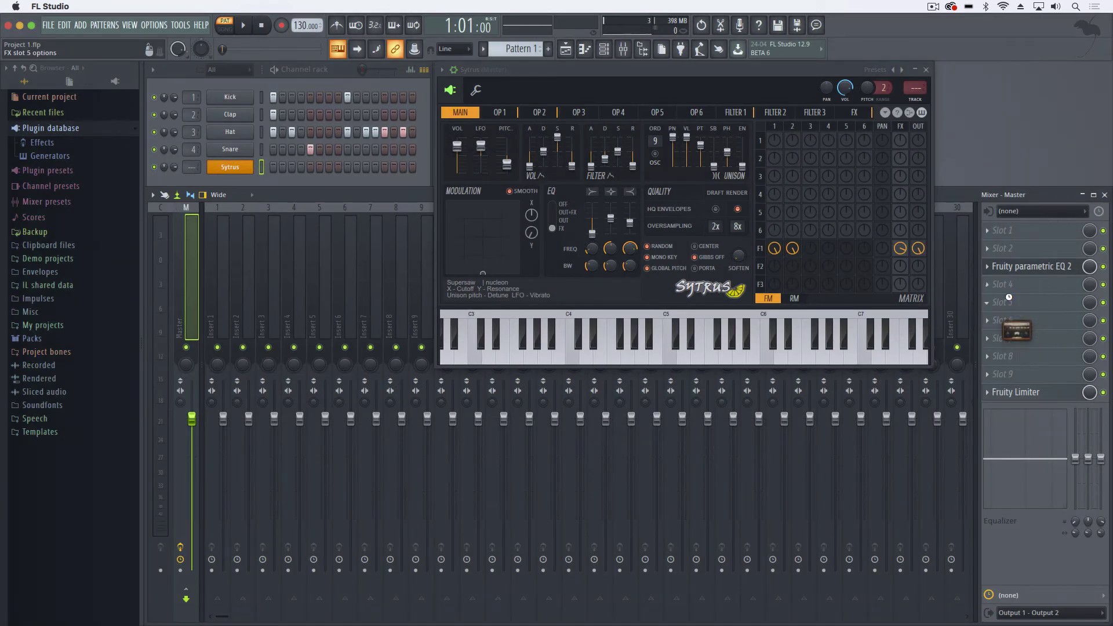
{"action": "left_click_drag", "start_coordinate": [1009, 297], "coordinate": [1008, 302]}
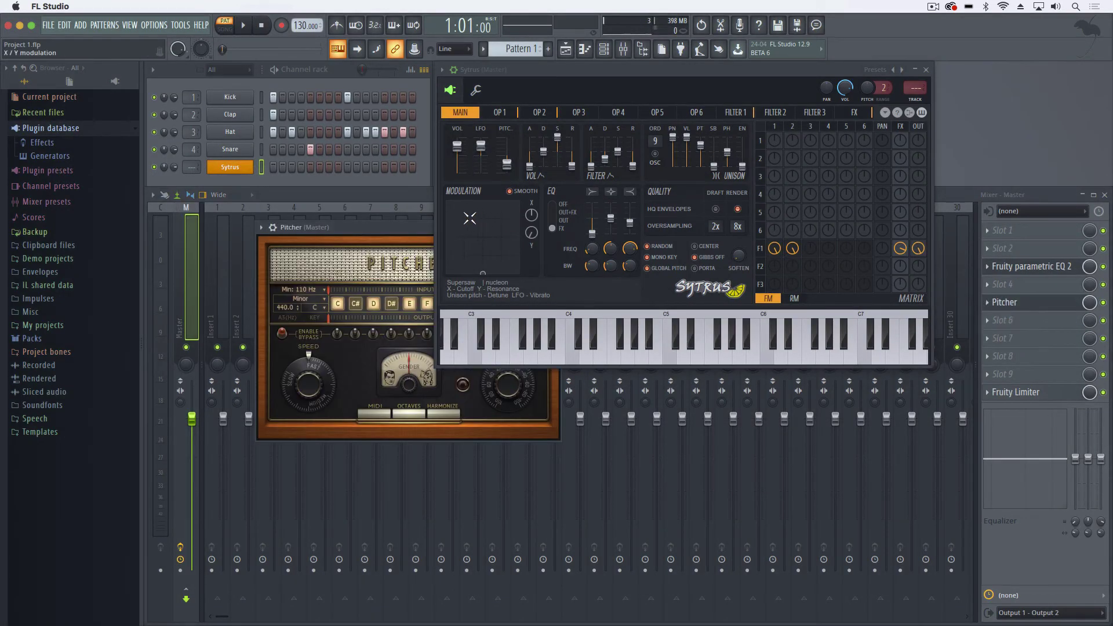
{"action": "left_click_drag", "start_coordinate": [405, 230], "coordinate": [363, 71]}
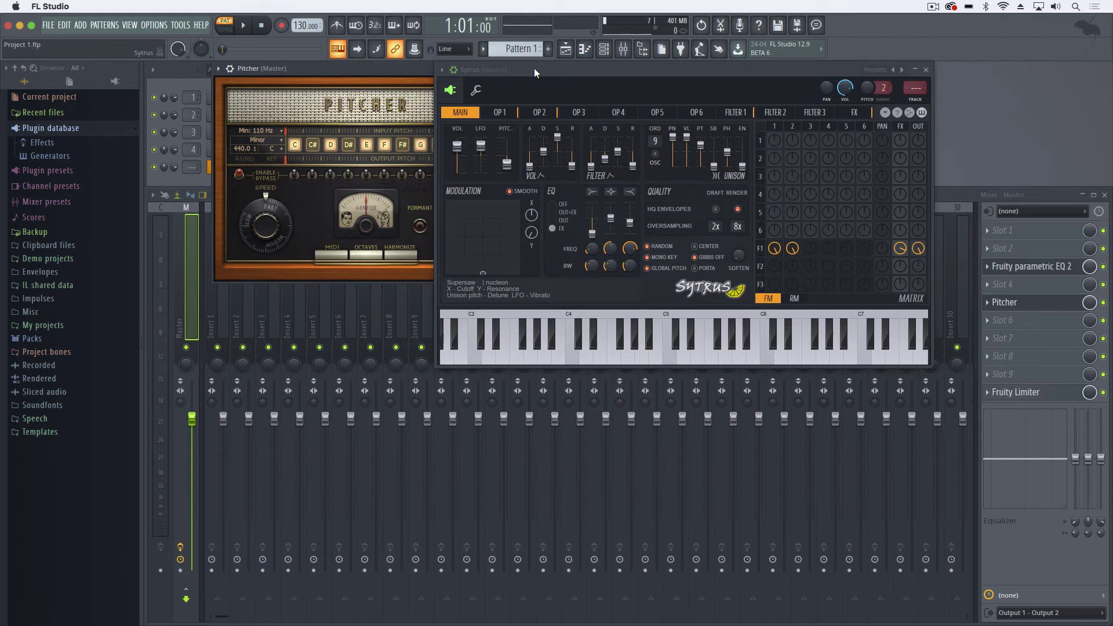
{"action": "left_click_drag", "start_coordinate": [546, 68], "coordinate": [744, 72]}
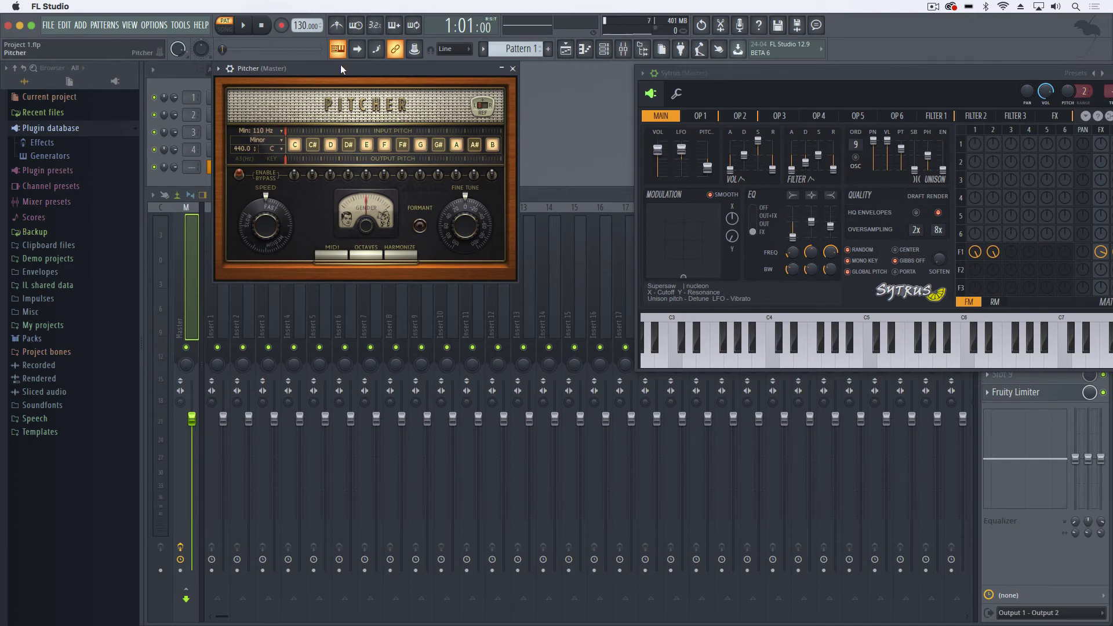
{"action": "mouse_move", "coordinate": [341, 69]}
{"action": "left_mouse_down"}
{"action": "mouse_move", "coordinate": [908, 401]}
{"action": "mouse_move", "coordinate": [677, 388]}
{"action": "mouse_move", "coordinate": [919, 394]}
{"action": "left_mouse_up"}
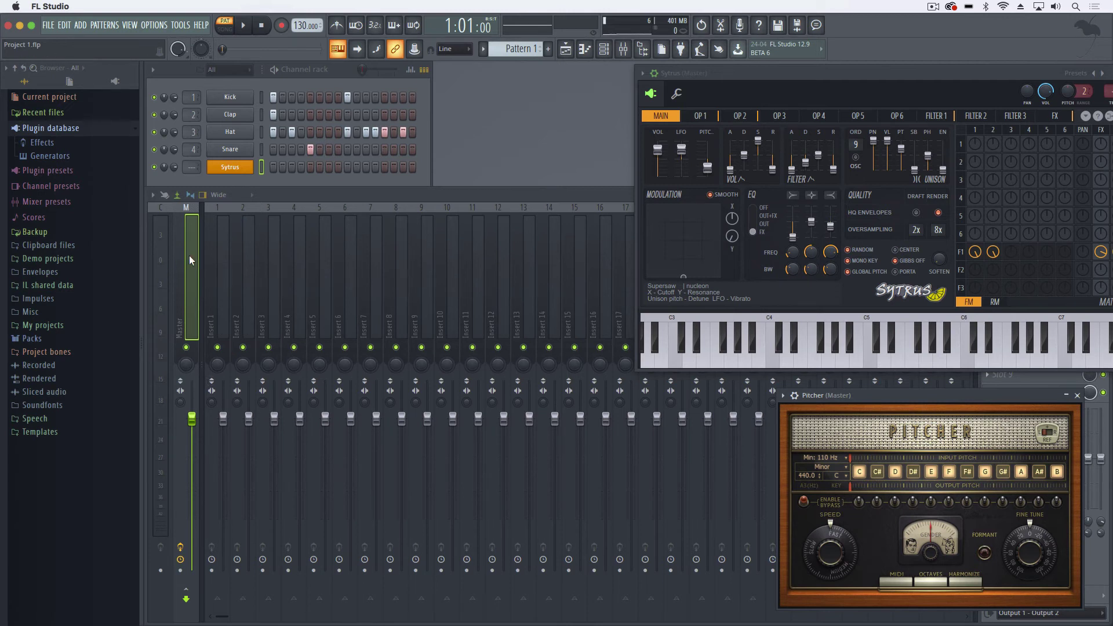
{"action": "key", "text": "z"}
{"action": "key", "text": "q"}
{"action": "key", "text": "z"}
{"action": "key", "text": "q"}
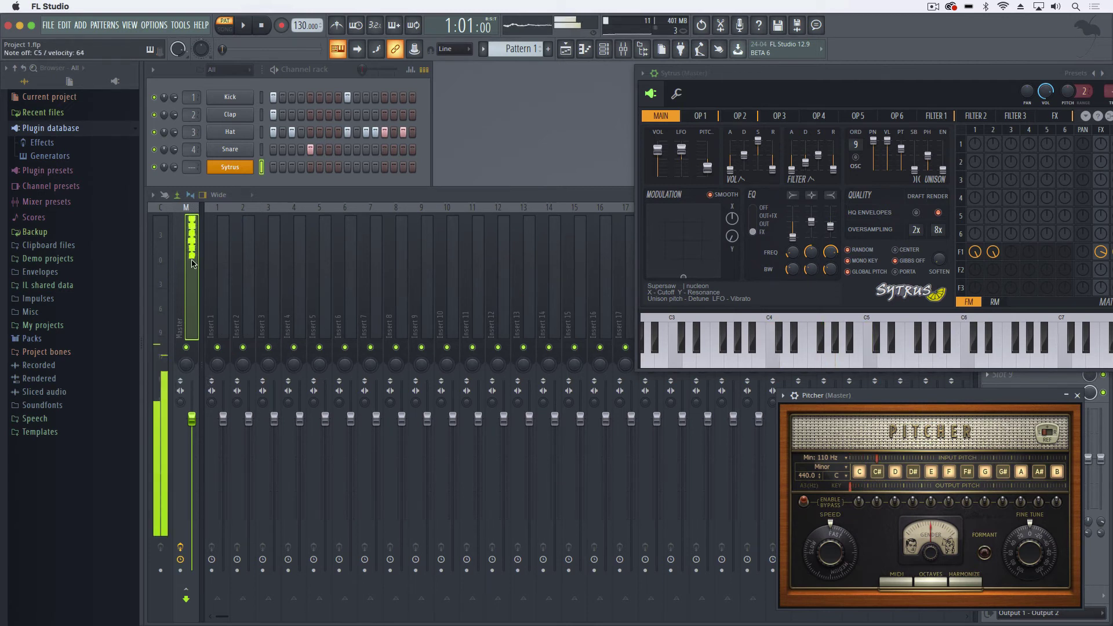
{"action": "key", "text": "w"}
{"action": "key", "text": "q"}
{"action": "key", "text": "z"}
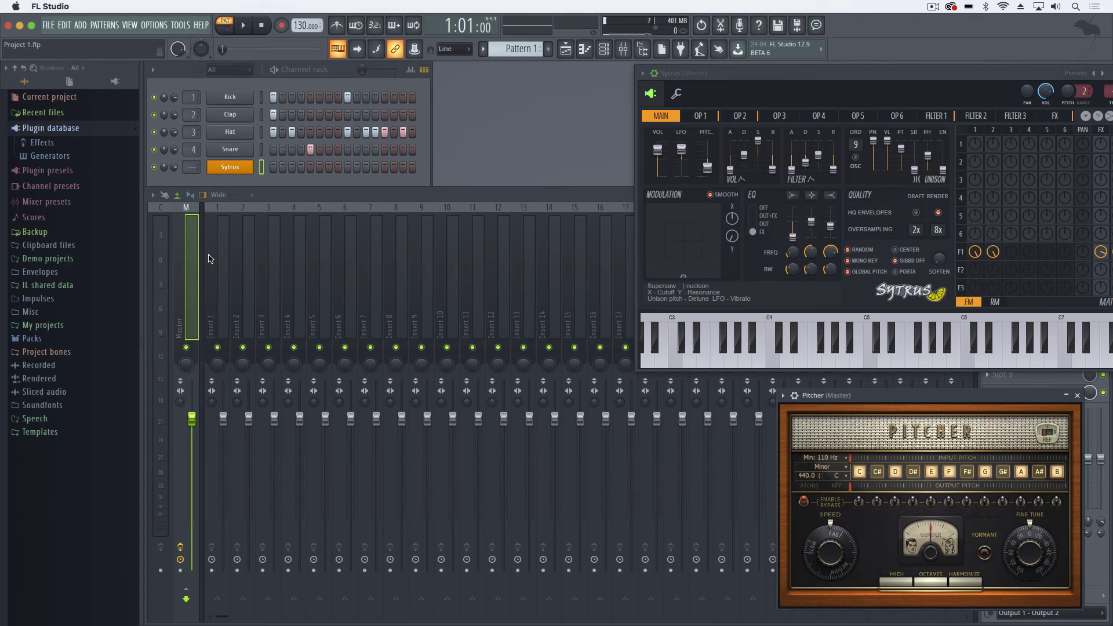
- Show the Sytrus piano roll, close the Sytrus plugin window and move the piano roll up-left
{"action": "left_click", "coordinate": [586, 50]}
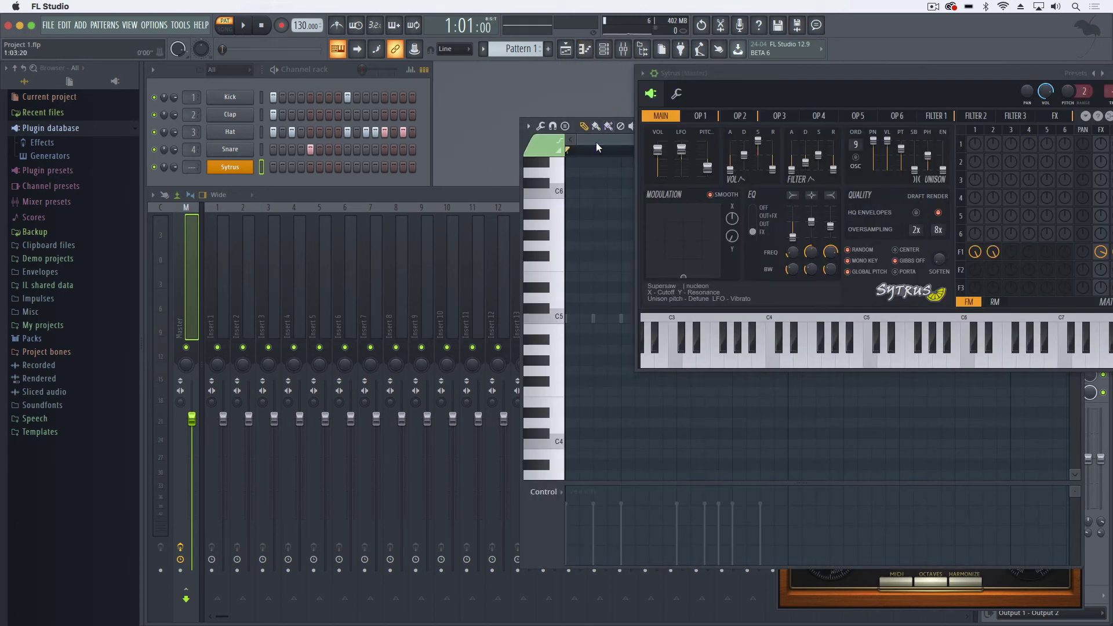
{"action": "left_click_drag", "start_coordinate": [743, 74], "coordinate": [586, 124]}
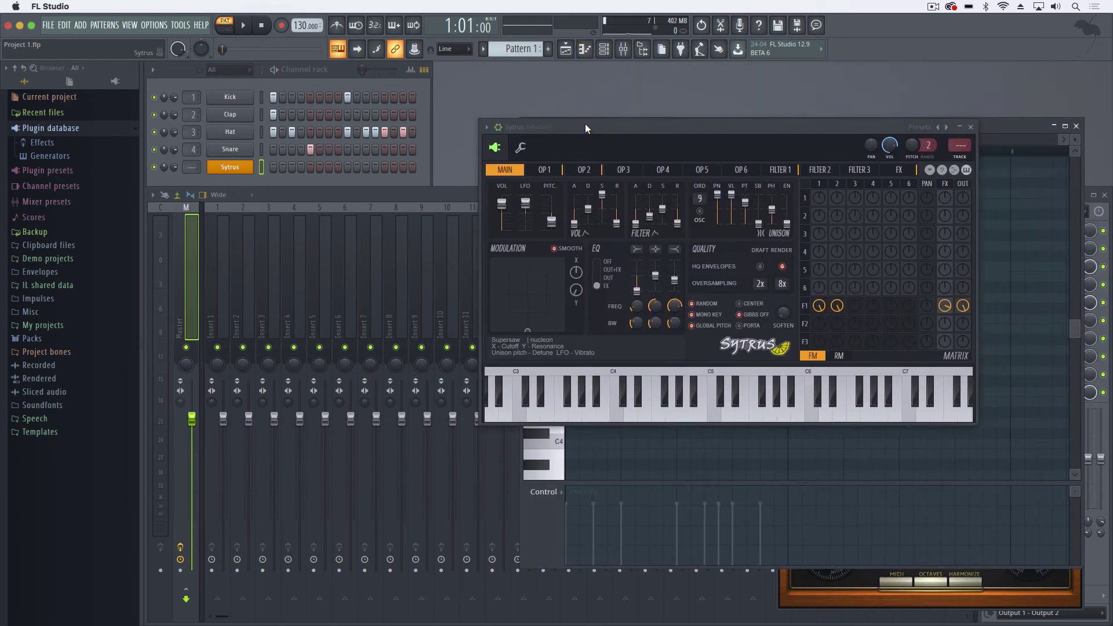
{"action": "left_click", "coordinate": [970, 124]}
{"action": "left_click_drag", "start_coordinate": [937, 131], "coordinate": [769, 97]}
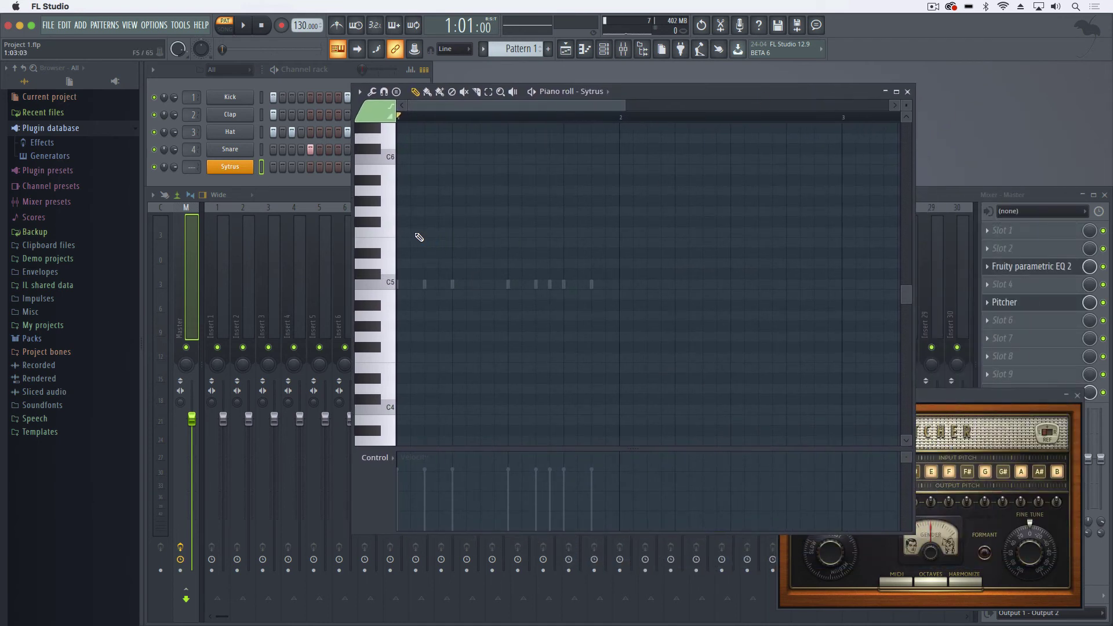
- Draw an F5 note, shift it later, then add a G5 slide note after it
{"action": "left_click", "coordinate": [425, 232]}
{"action": "left_click_drag", "start_coordinate": [426, 232], "coordinate": [478, 231]}
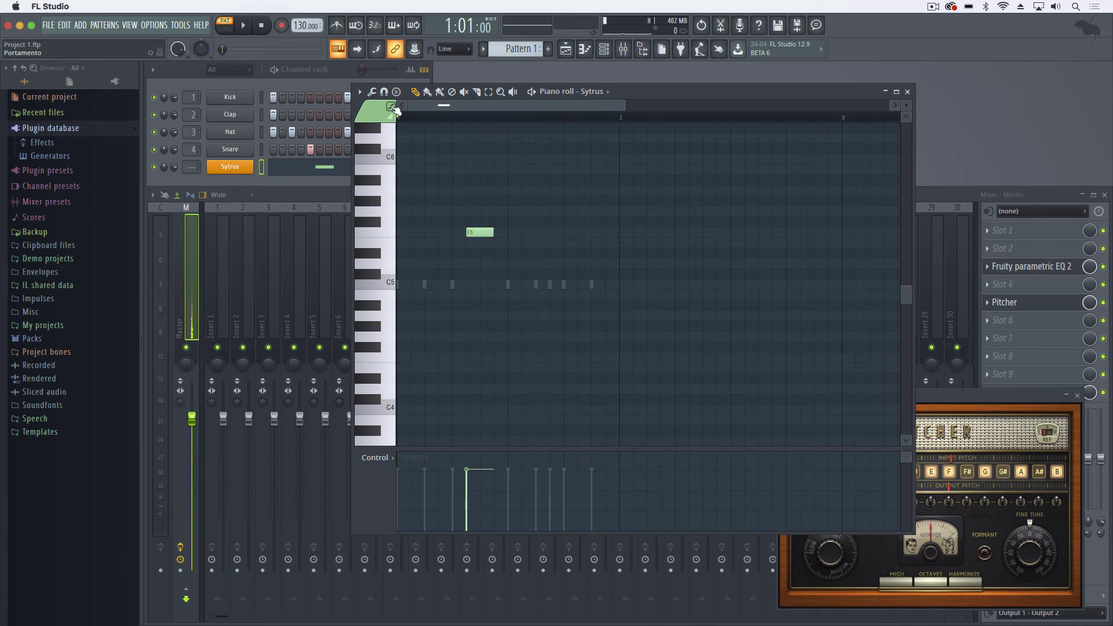
{"action": "left_click", "coordinate": [483, 211]}
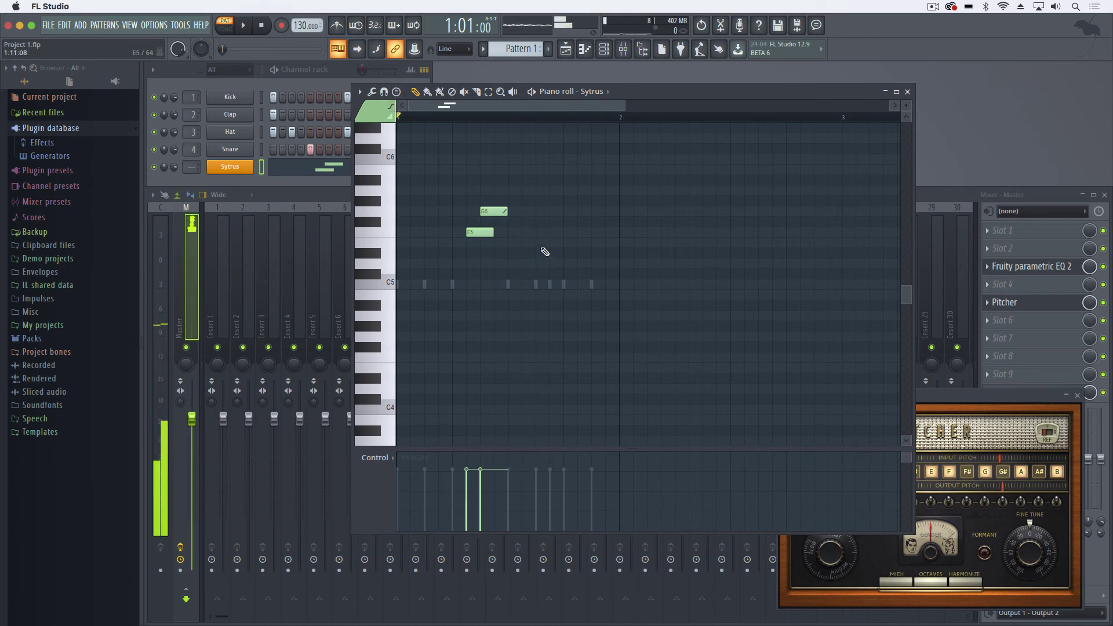